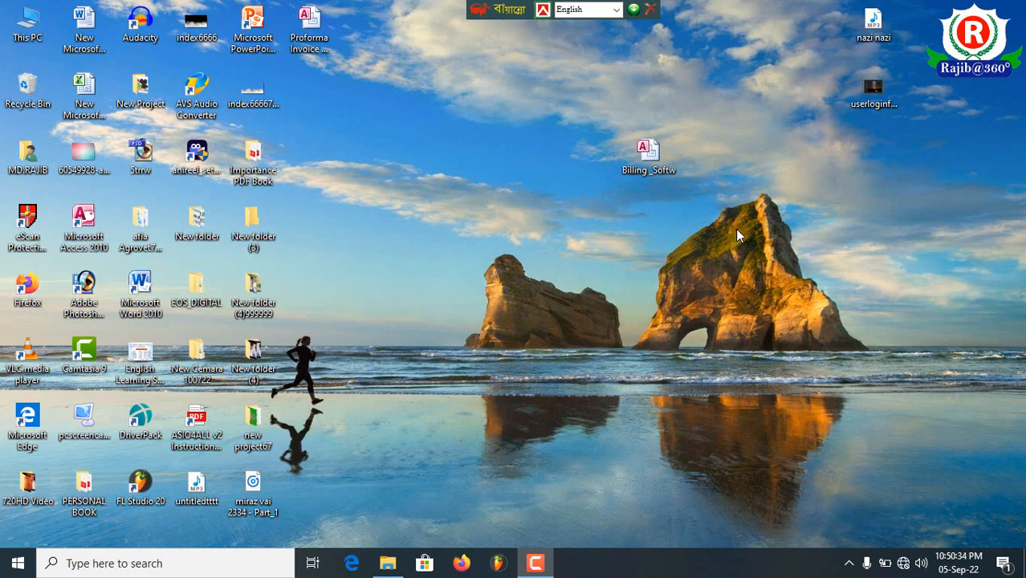
- Open the Billing _Softw database, enable its content, and open the Data Entry form
double_click(650, 154)
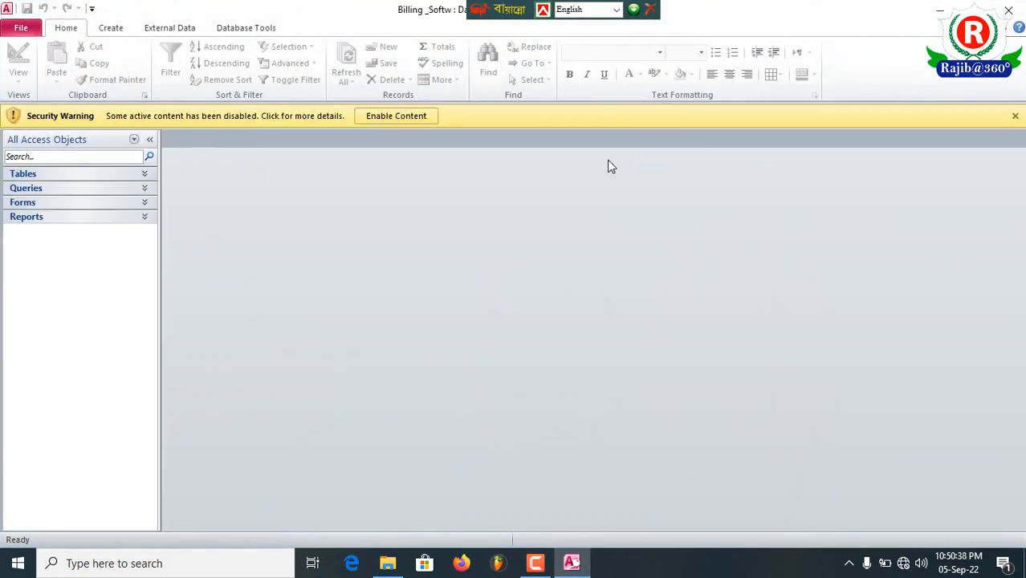
left_click(388, 116)
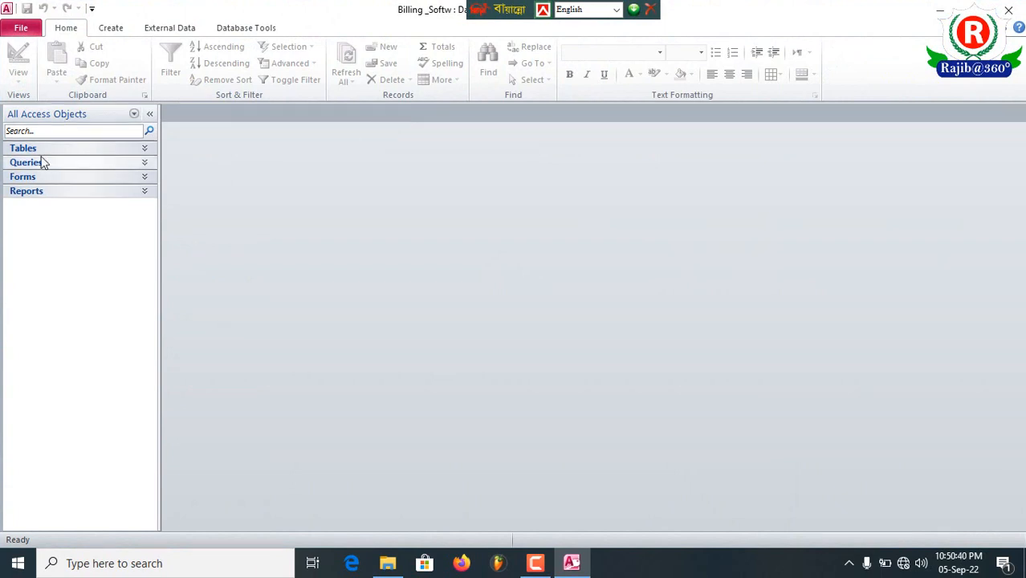
left_click(46, 178)
double_click(53, 192)
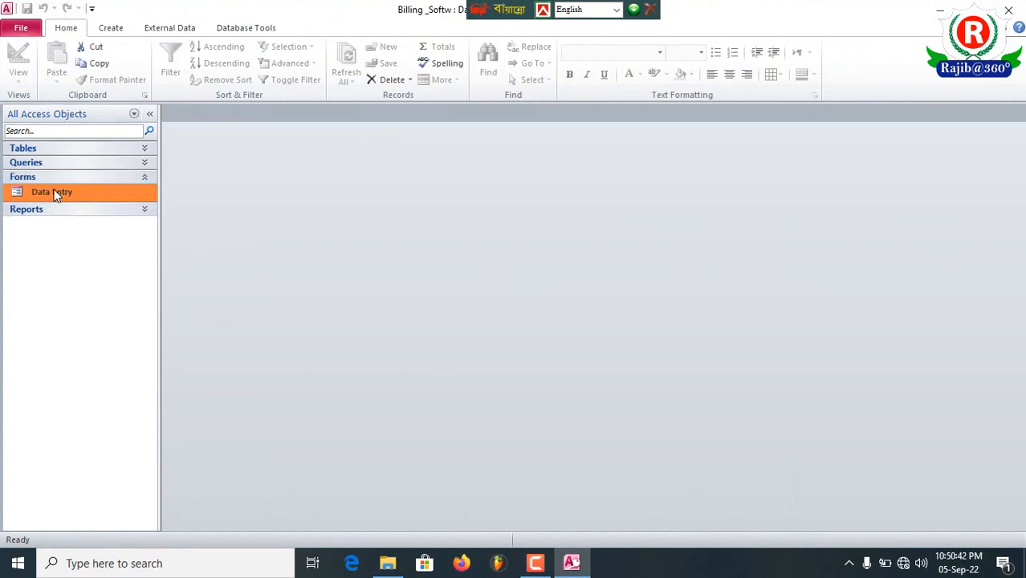
- Enter the customer's name and address in the first record of the Bill Entry form
left_click(480, 191)
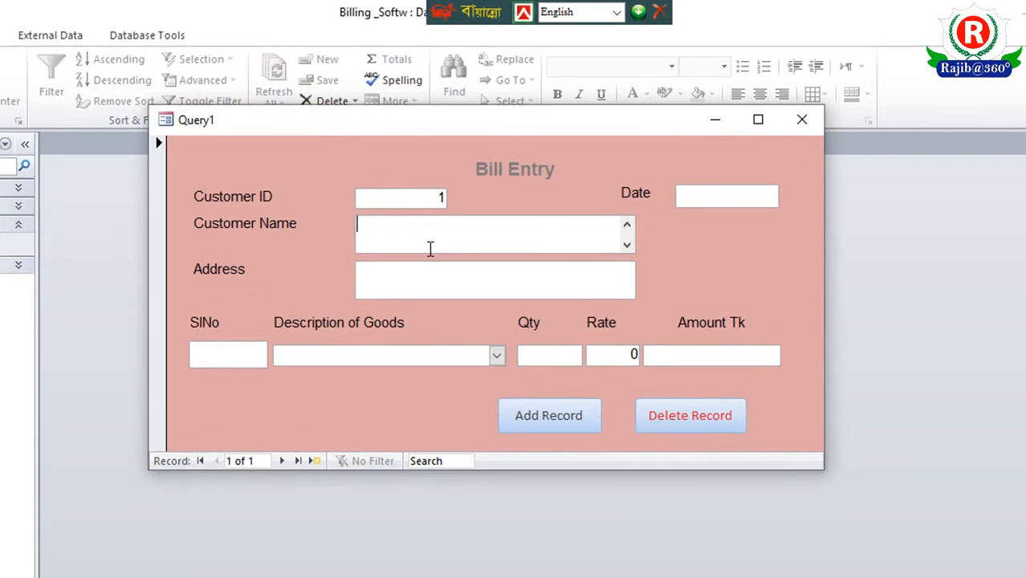
key("BackSpace")
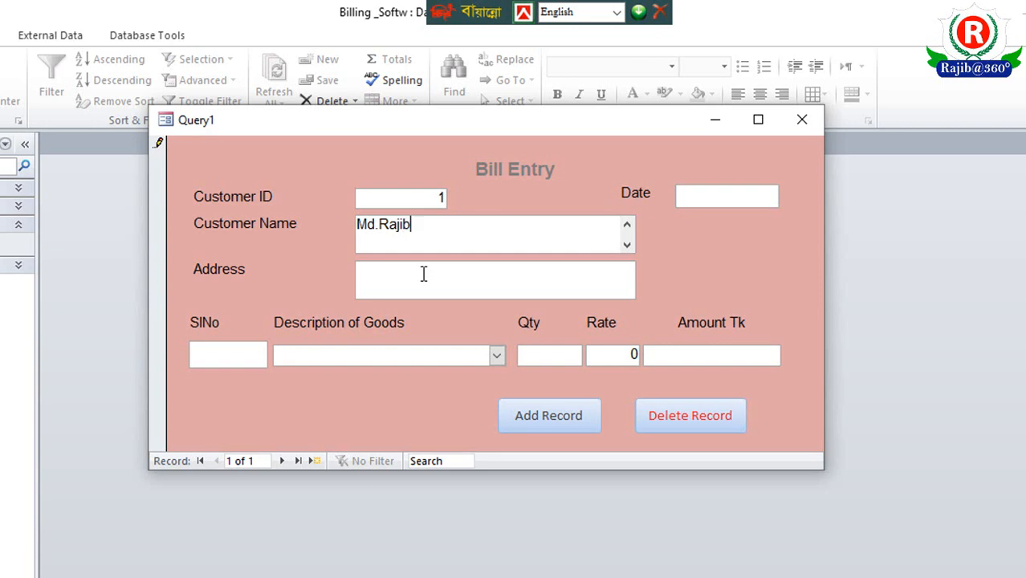
left_click(421, 277)
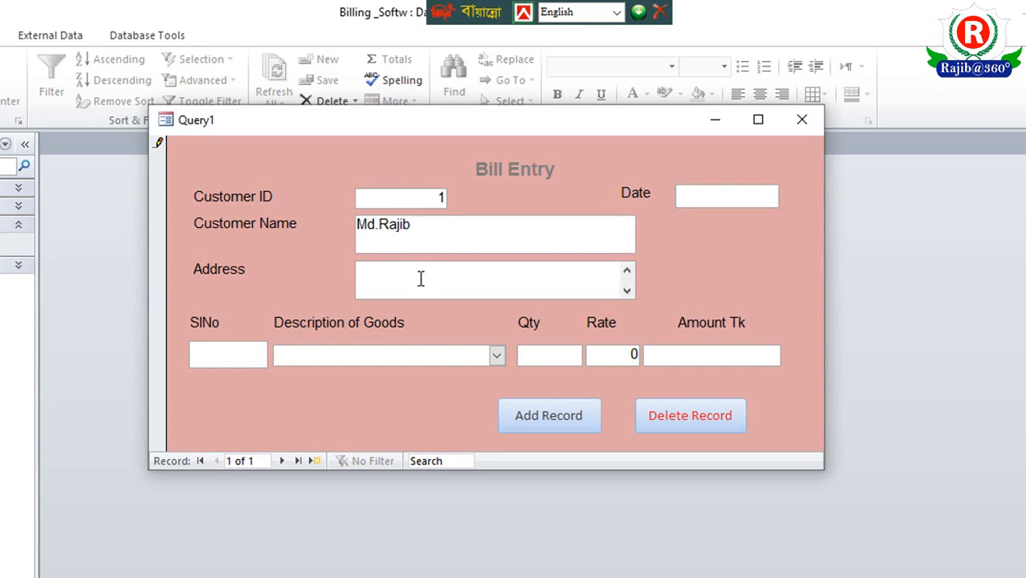
type("Savar")
- Set the bill's date to 05-Sep-22 using the date picker
left_click(762, 196)
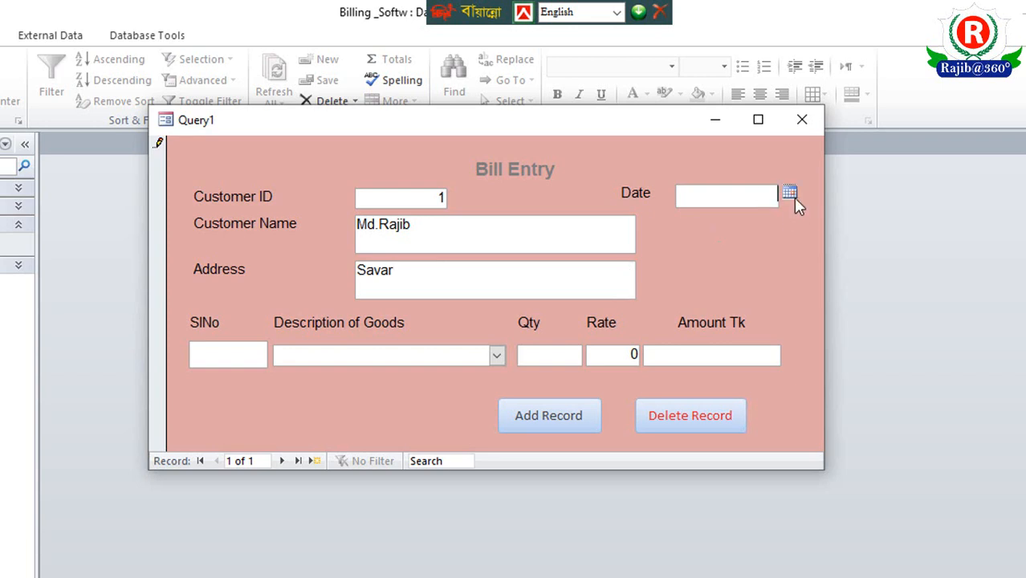
left_click(790, 194)
left_click(712, 347)
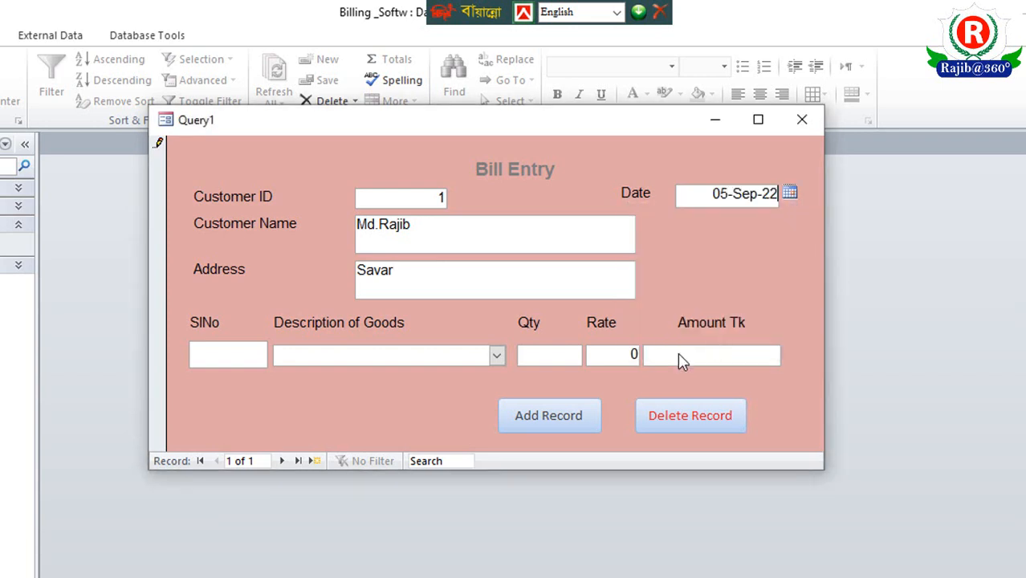
- Fill in the bill line with serial number 1, goods T-shit, quantity 4 and rate 500
left_click(243, 354)
type("1")
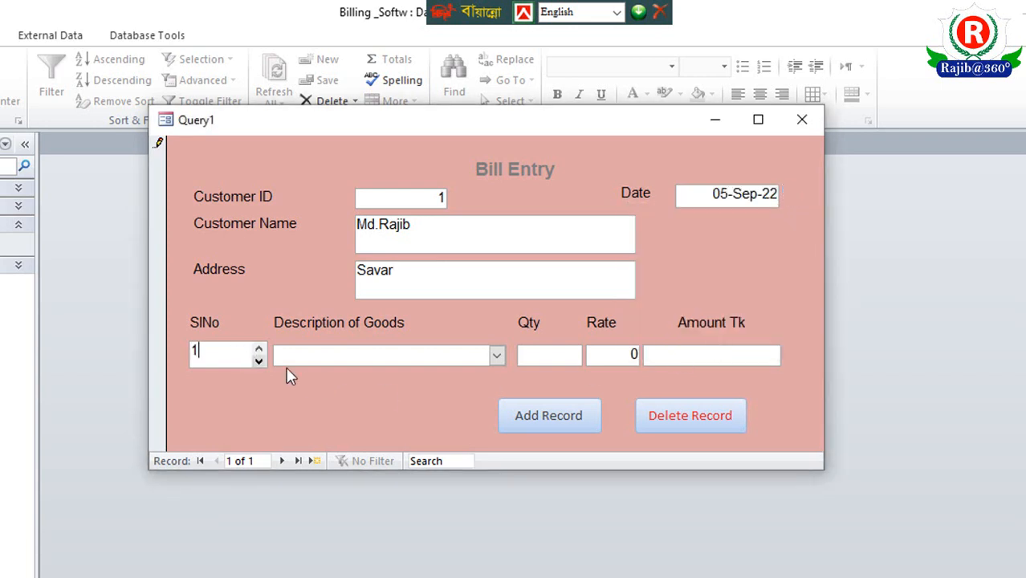
left_click(496, 354)
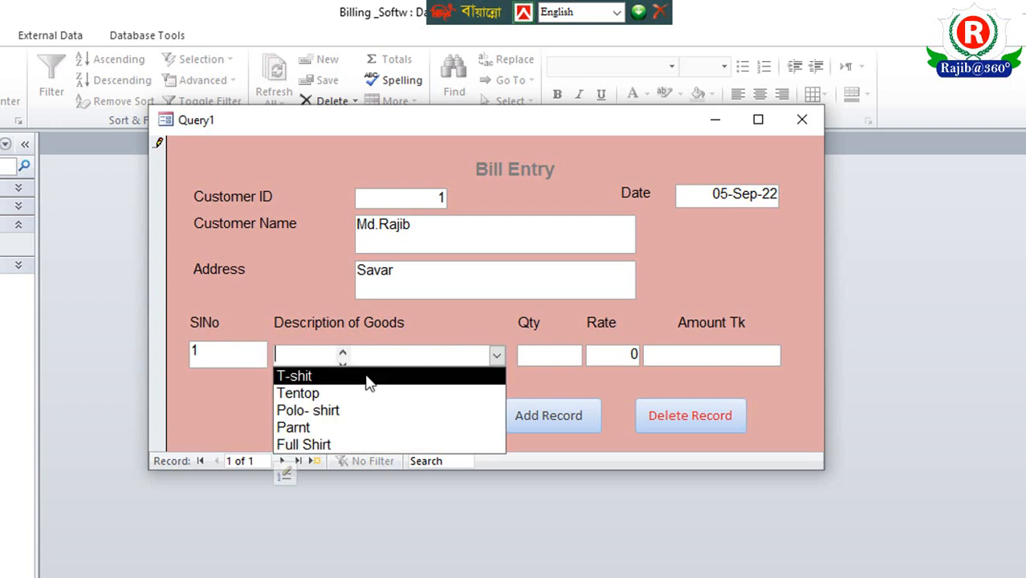
left_click(367, 377)
left_click(572, 356)
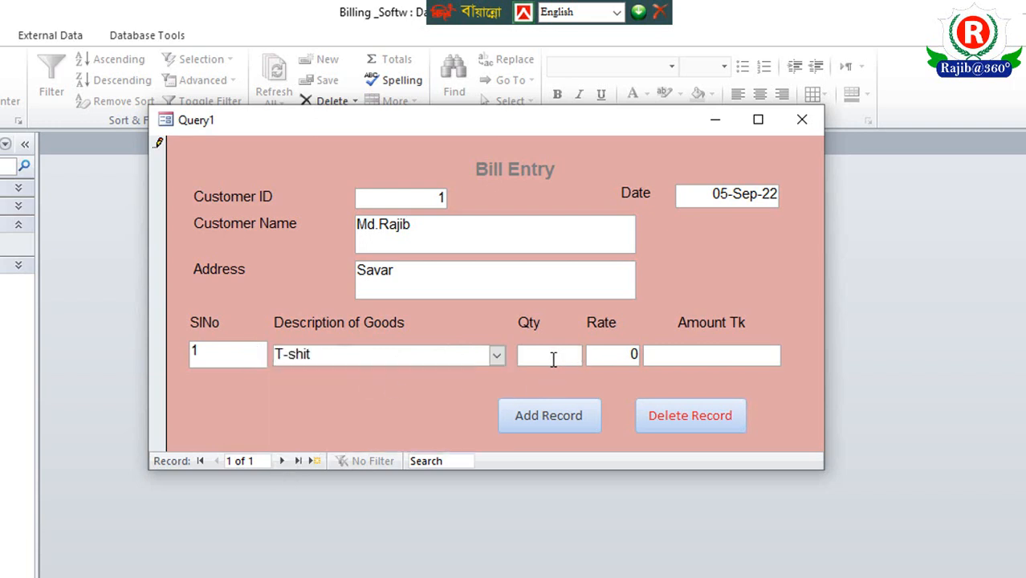
type("4")
left_click(600, 354)
type("500.50")
left_click(704, 363)
- Close the bill entry form and open the Bill table in Design View
left_click(802, 121)
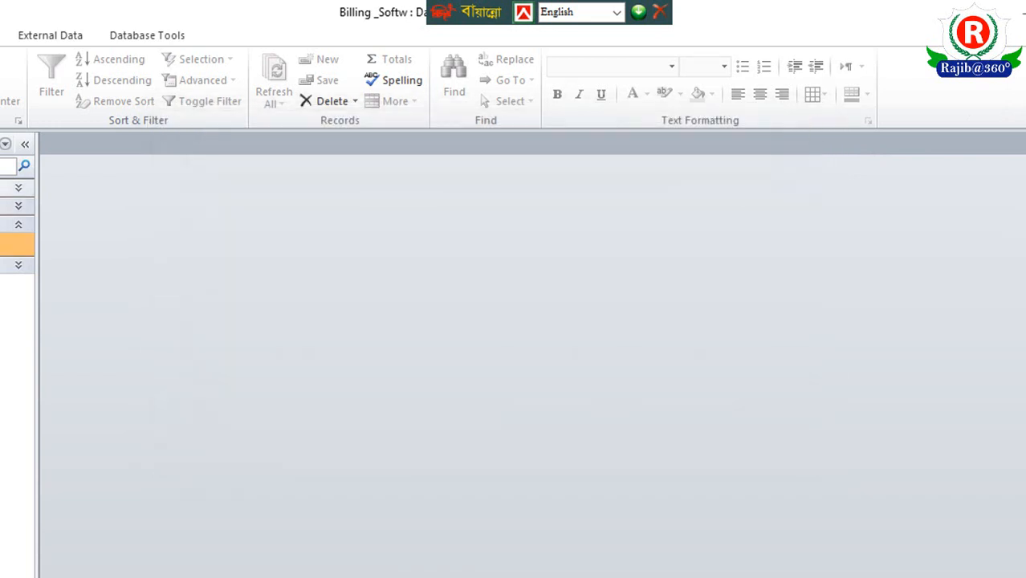
left_click(8, 188)
double_click(8, 209)
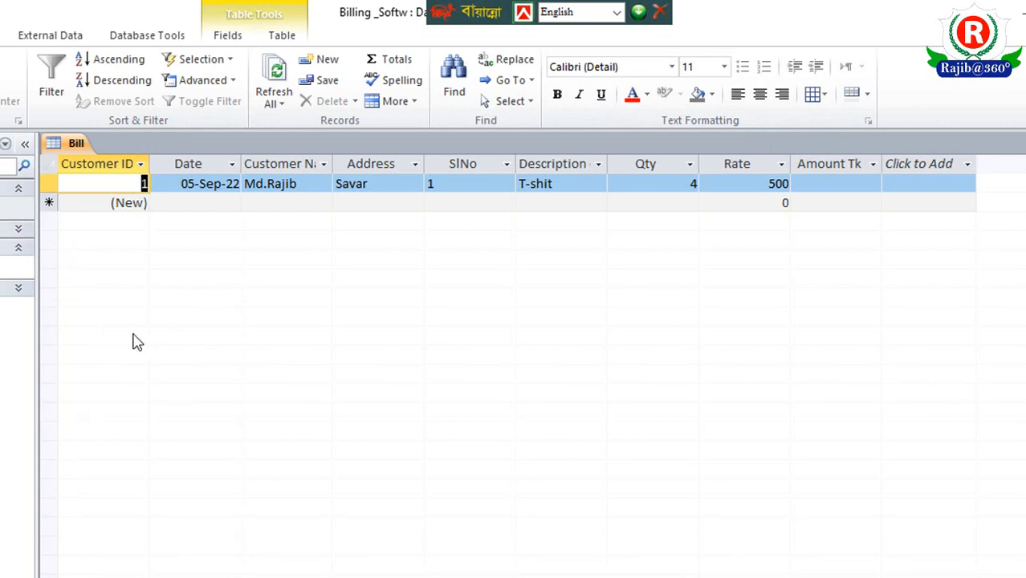
right_click(71, 145)
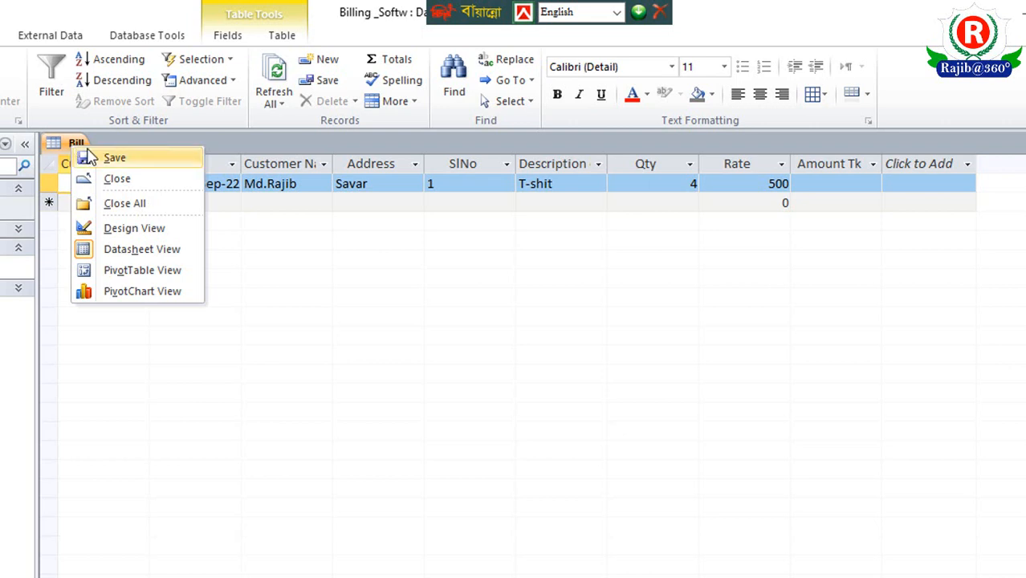
left_click(127, 233)
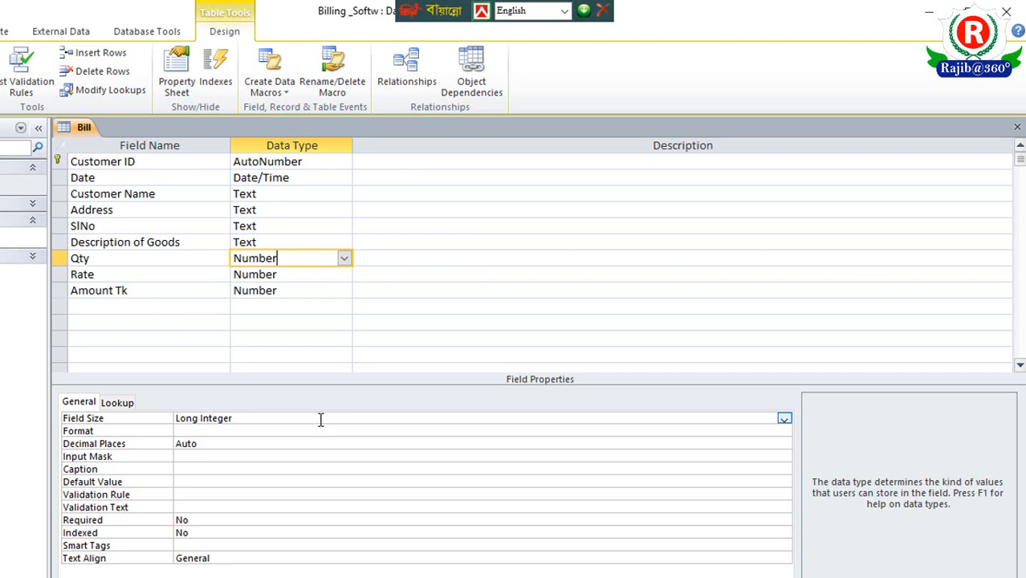
- Set the Qty field's Field Size to Decimal and its Scale to 3
left_click(784, 419)
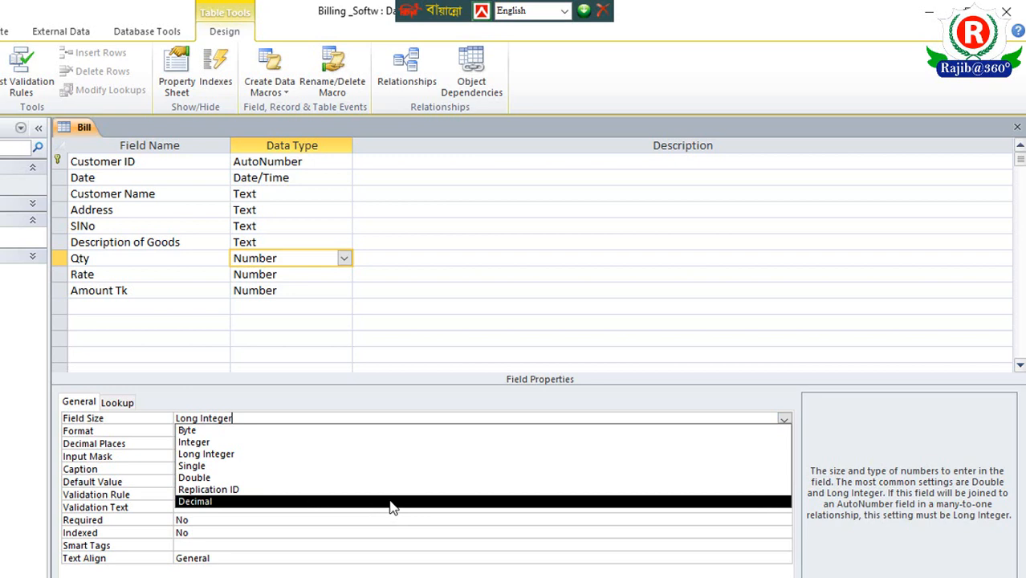
left_click(391, 503)
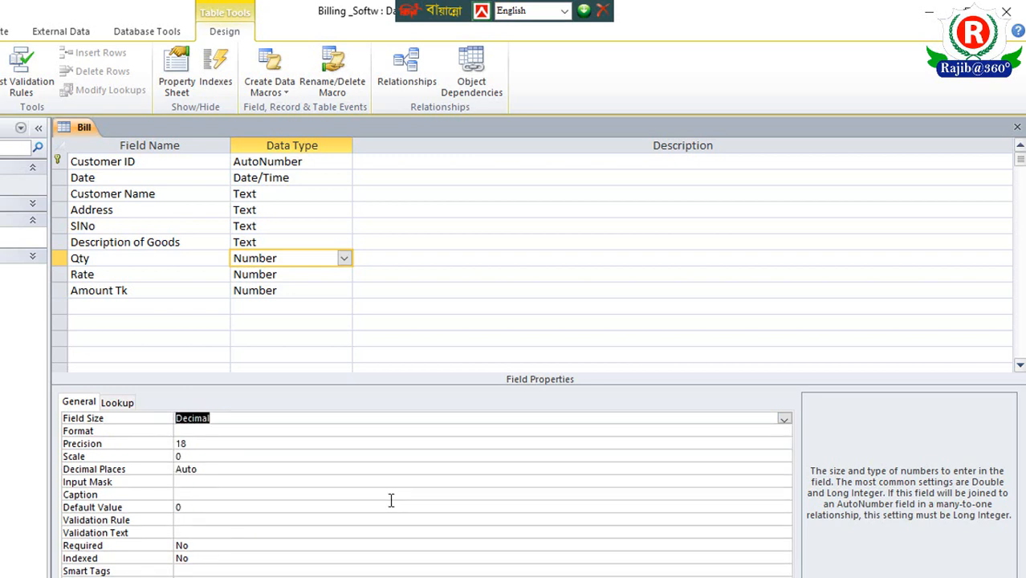
left_click(217, 453)
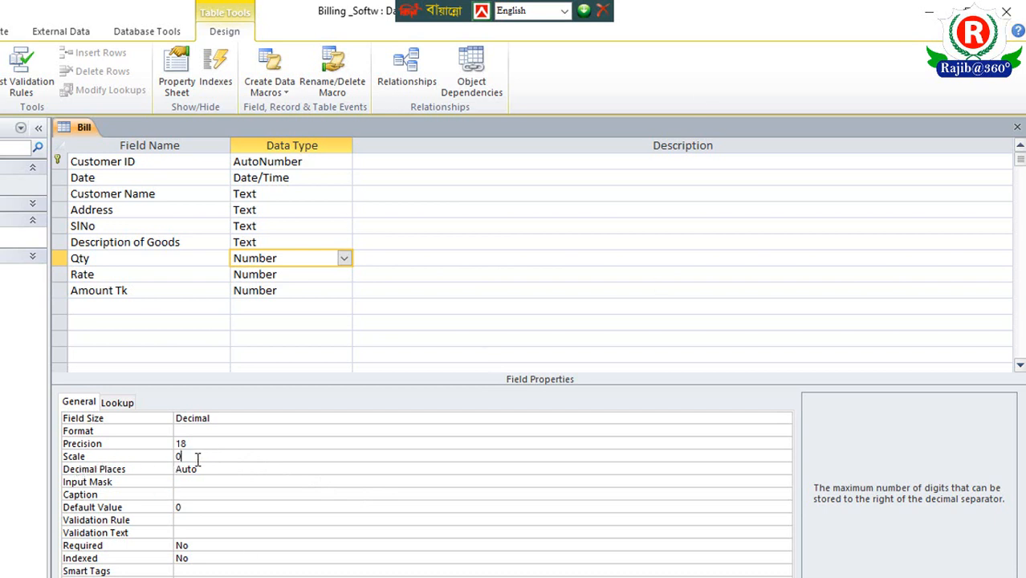
key("BackSpace")
type("3")
- Set the Scale of the Rate field to 3
left_click(290, 273)
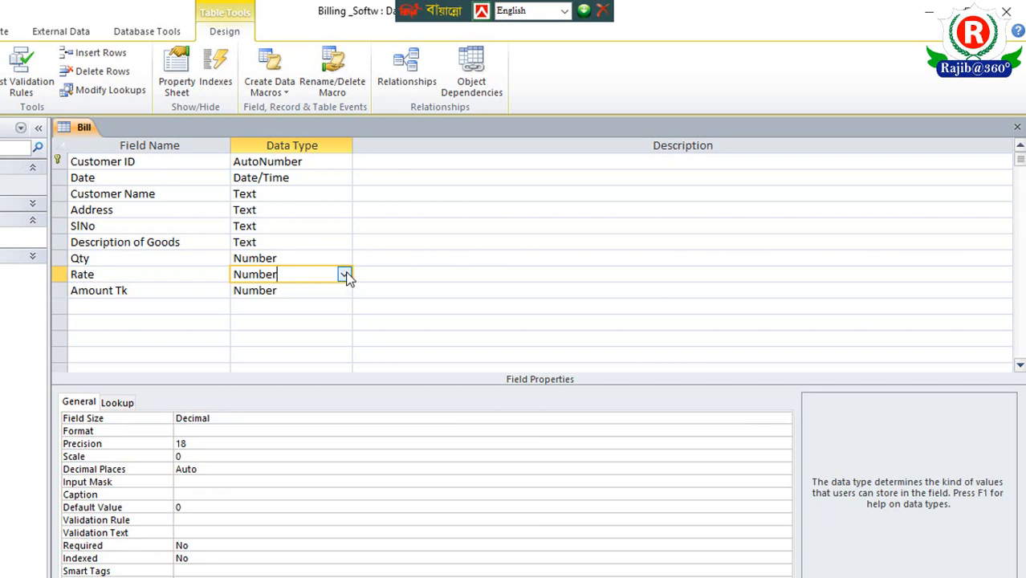
left_click(108, 418)
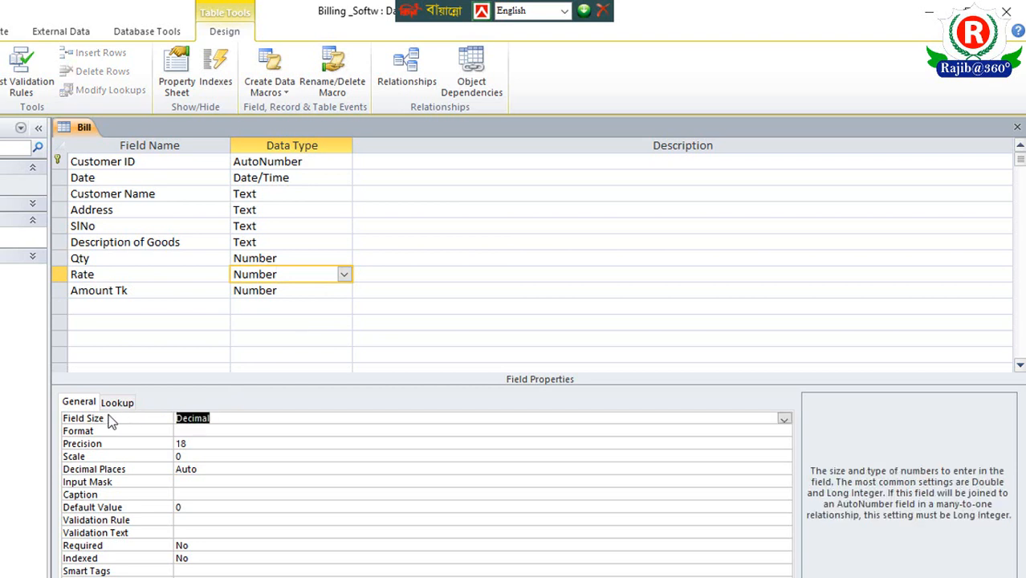
left_click(228, 421)
left_click(195, 456)
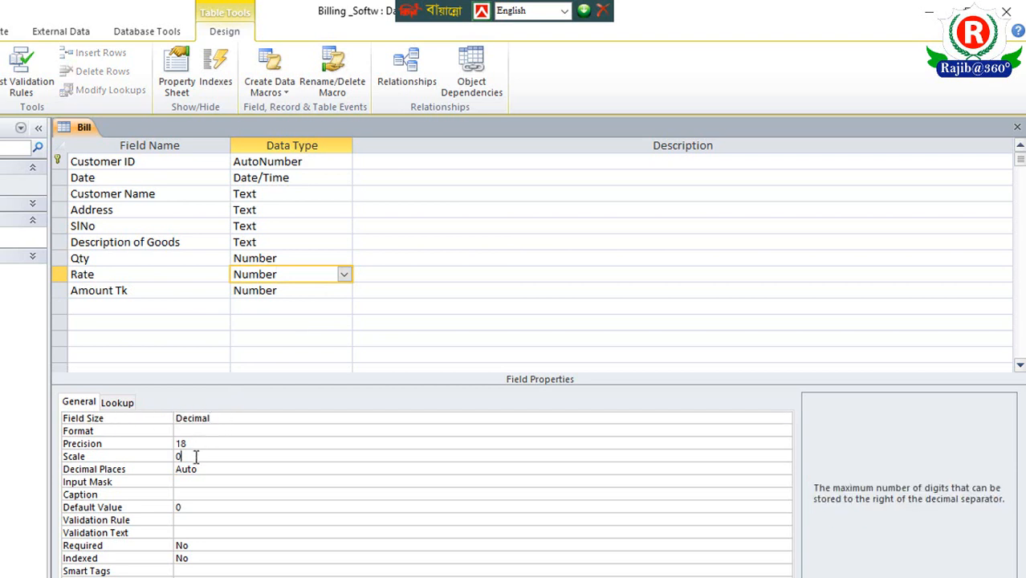
key("BackSpace")
type("3")
- Set the Amount Tk field's Field Size to Decimal and its Scale to 3
left_click(285, 294)
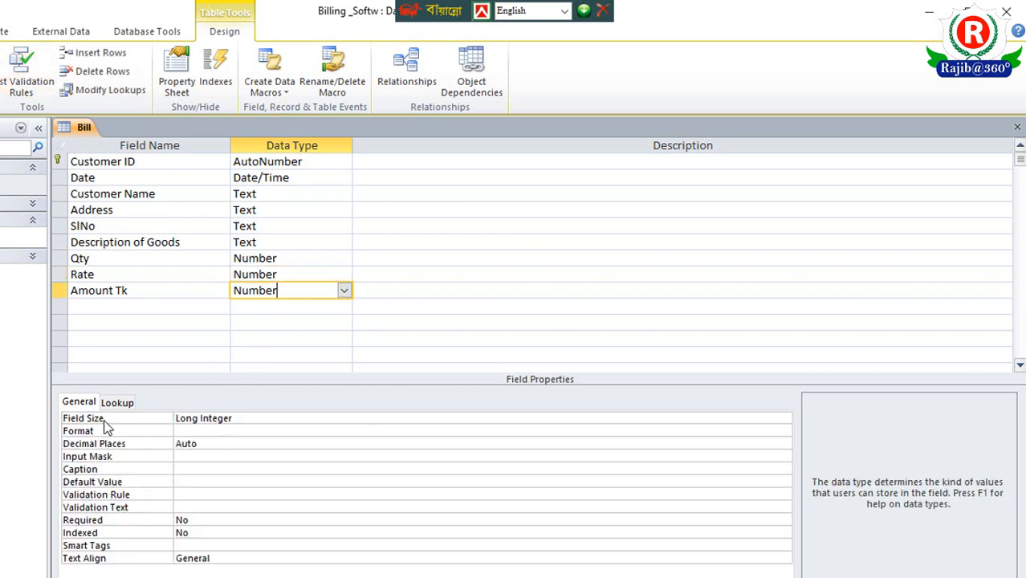
left_click(260, 420)
left_click(783, 420)
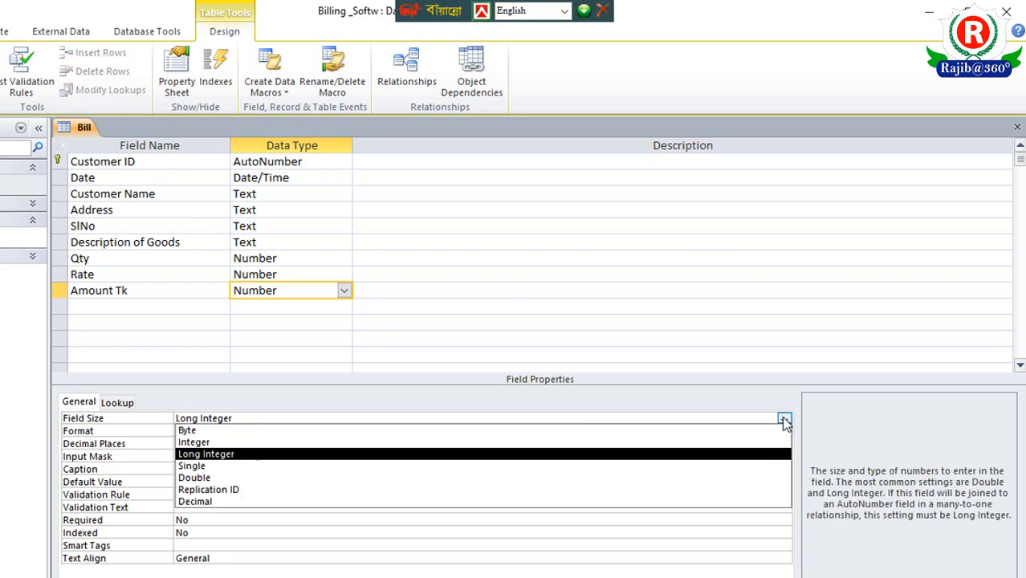
left_click(288, 501)
left_click(208, 457)
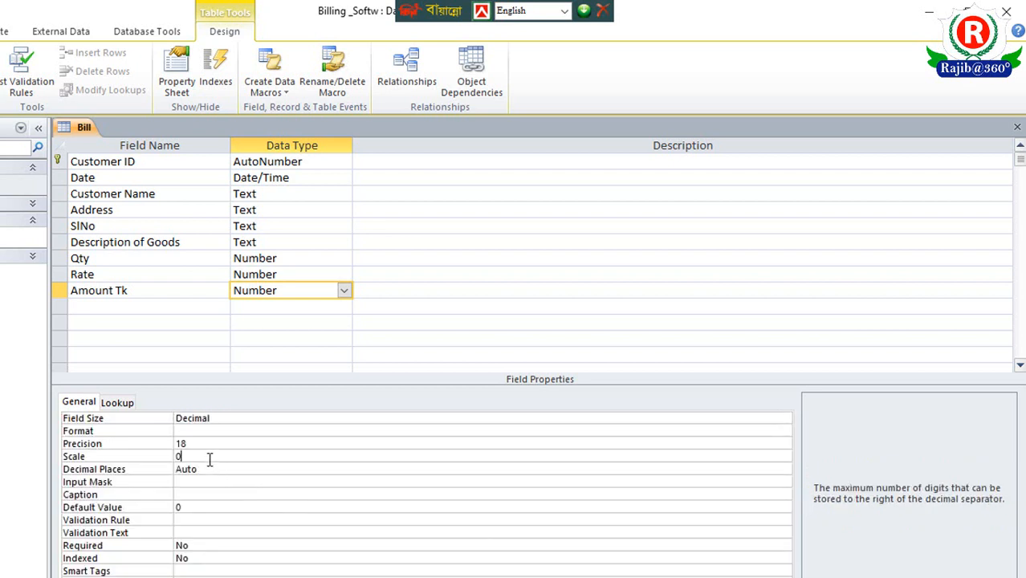
key("BackSpace")
type("3")
- Save and close the Bill table design and reopen the Data Entry form
right_click(81, 130)
left_click(125, 134)
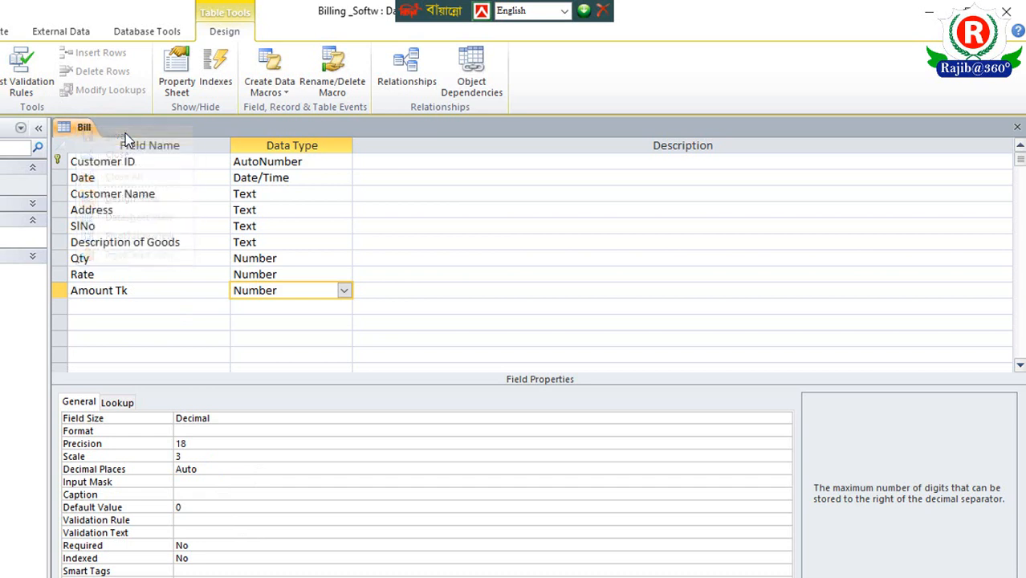
left_click(1017, 128)
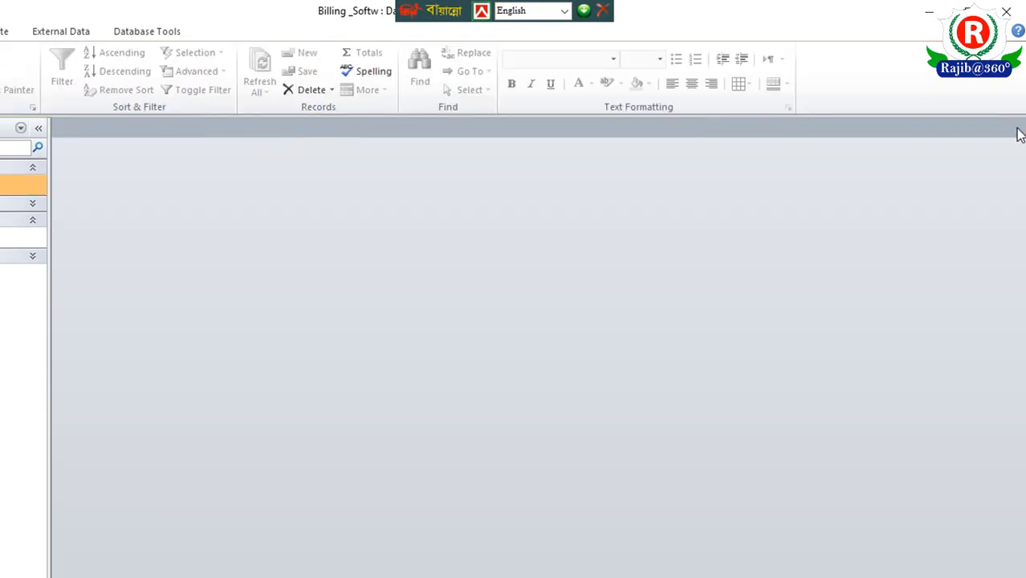
left_click(37, 169)
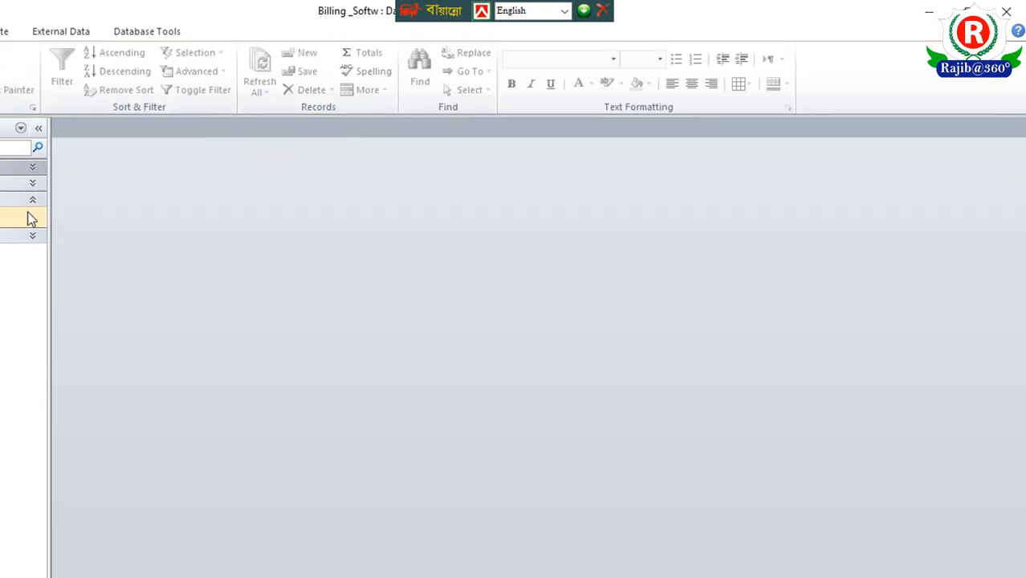
double_click(30, 218)
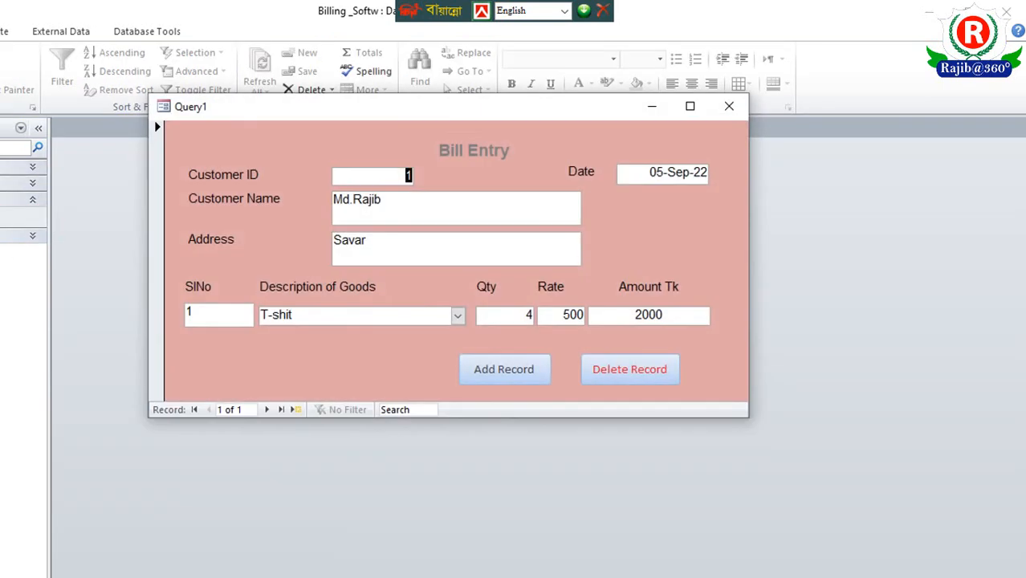
- Add a new bill record with quantity 44 and rate 500.50
left_click(486, 372)
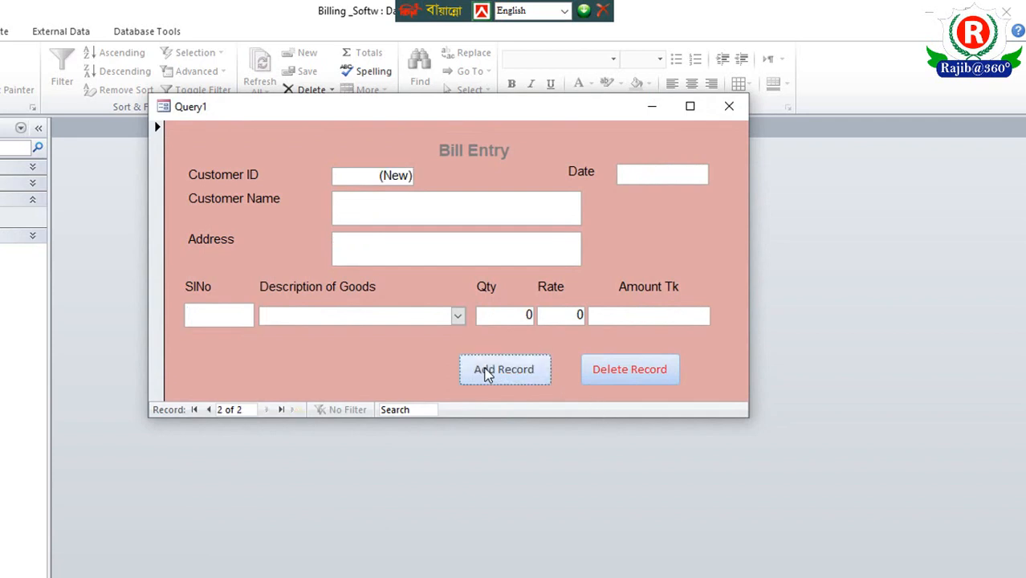
left_click(518, 321)
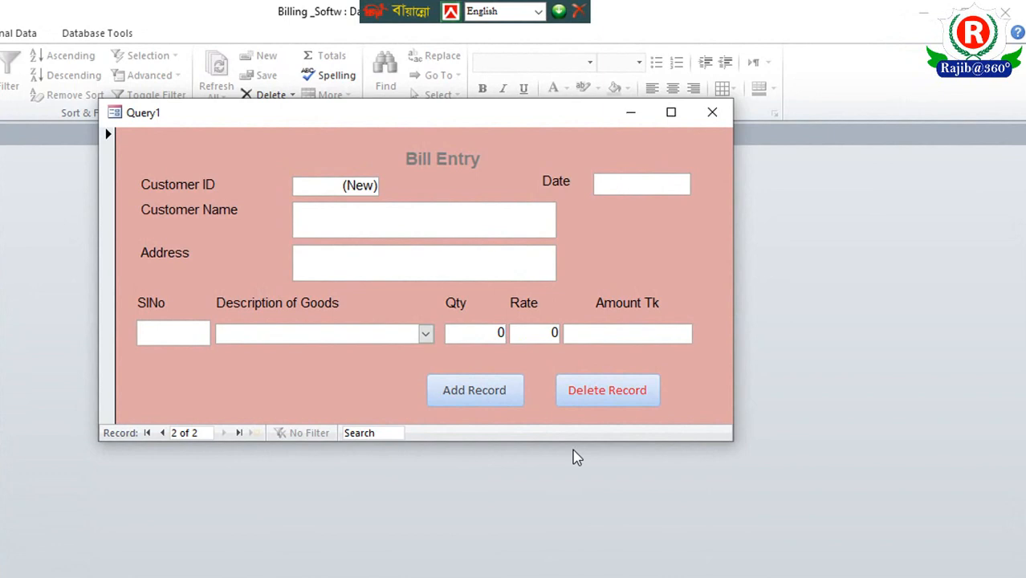
type("44")
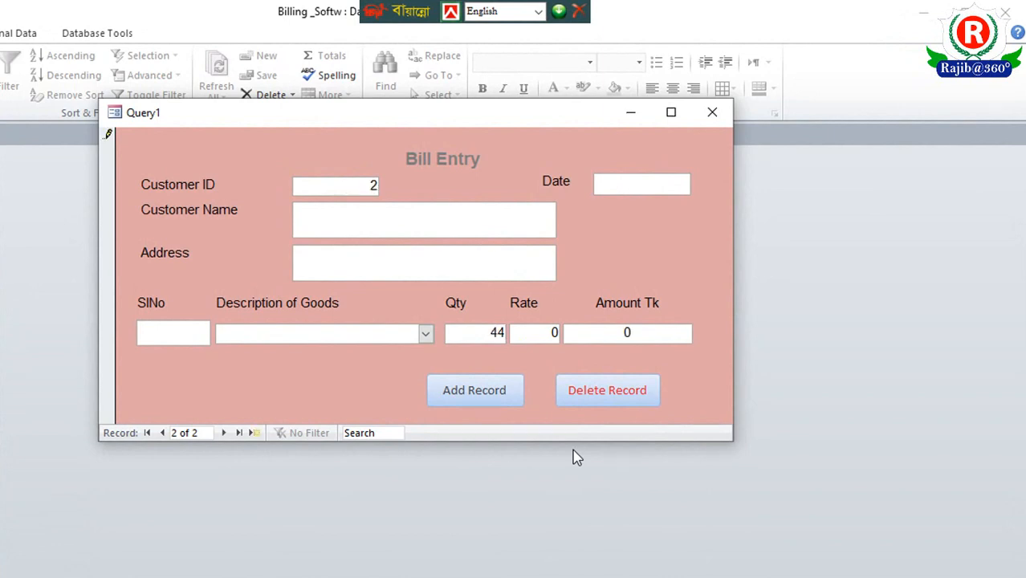
left_click(546, 333)
key("BackSpace")
type("500.50")
left_click(588, 335)
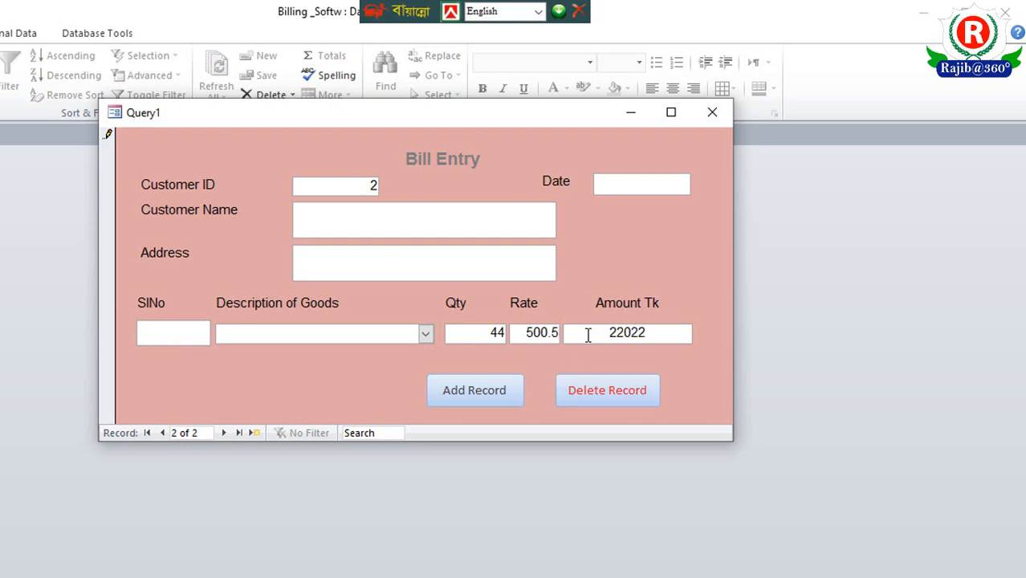
left_click(650, 332)
- Add another bill record with quantity 67 and rate 800.60
left_click(482, 400)
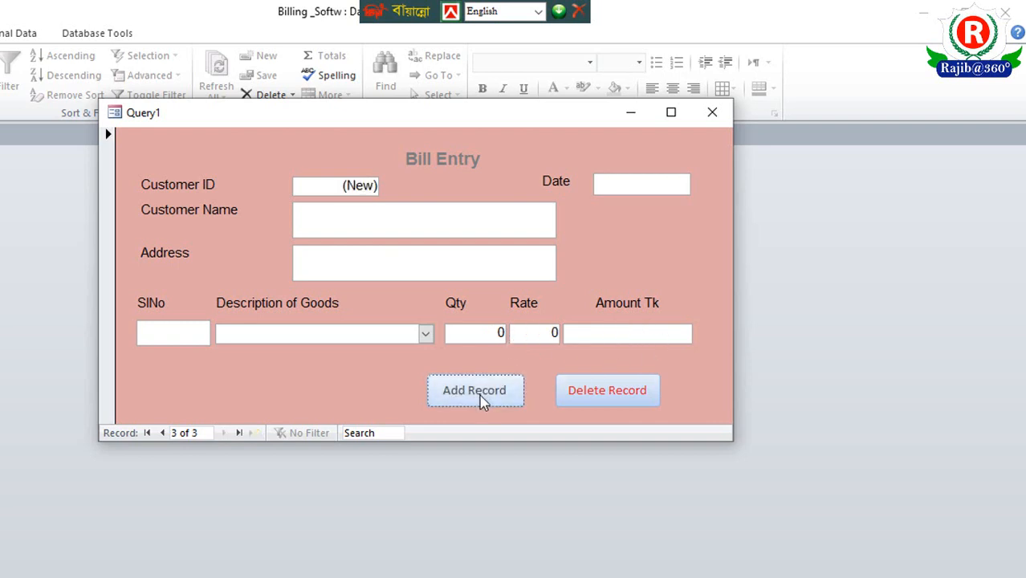
left_click(475, 339)
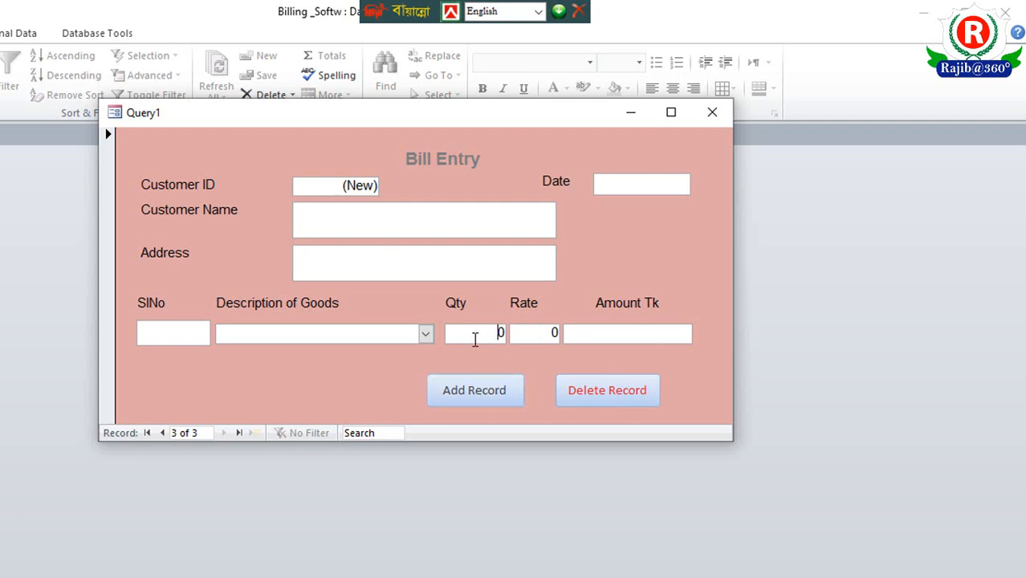
type("67")
left_click(543, 333)
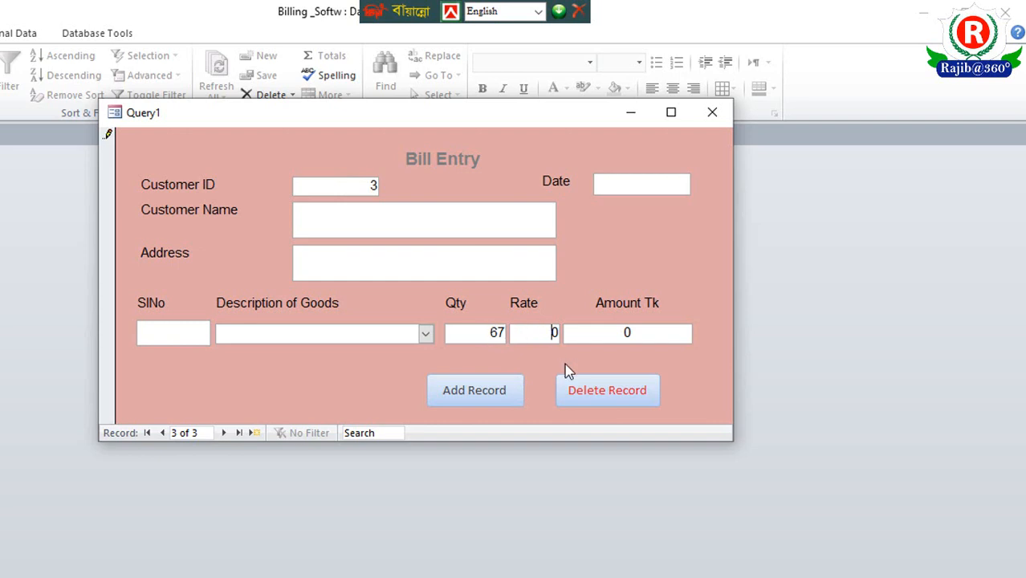
type("8")
key("Right")
key("BackSpace")
type("00.60")
left_click(600, 331)
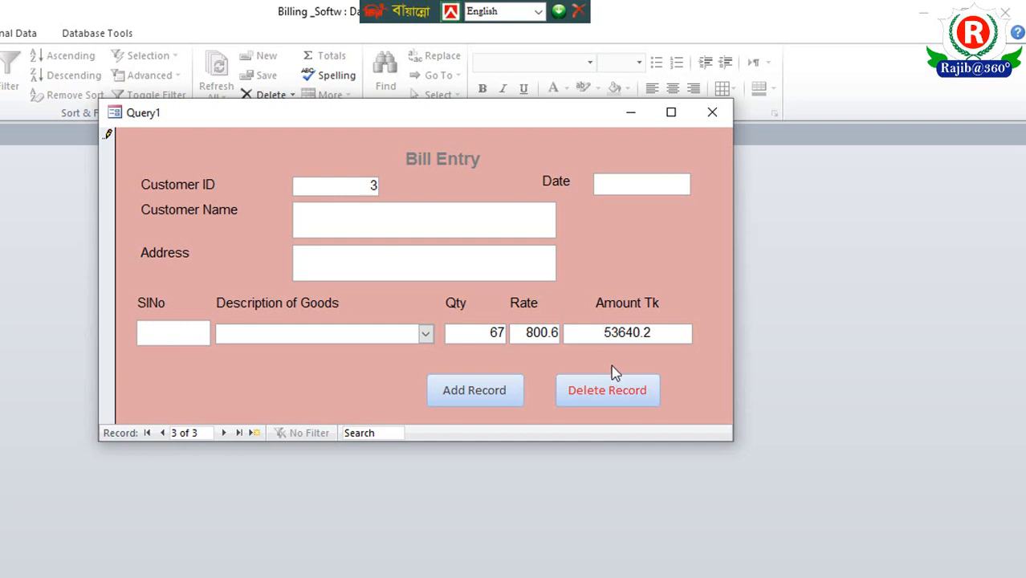